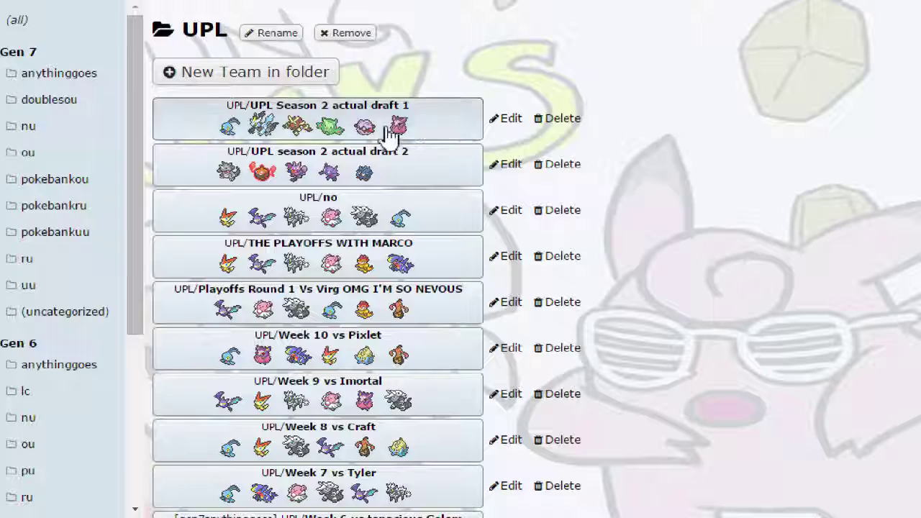
Step: Open the 'UPL Season 2 actual draft 1' team and Manaphy's full EV/IV editor
{"action": "left_click", "coordinate": [388, 135]}
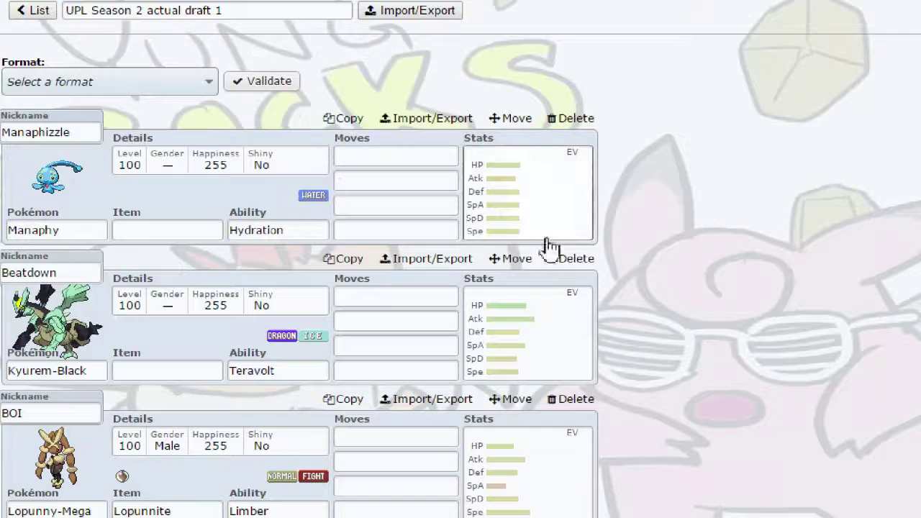
{"action": "left_click", "coordinate": [546, 192]}
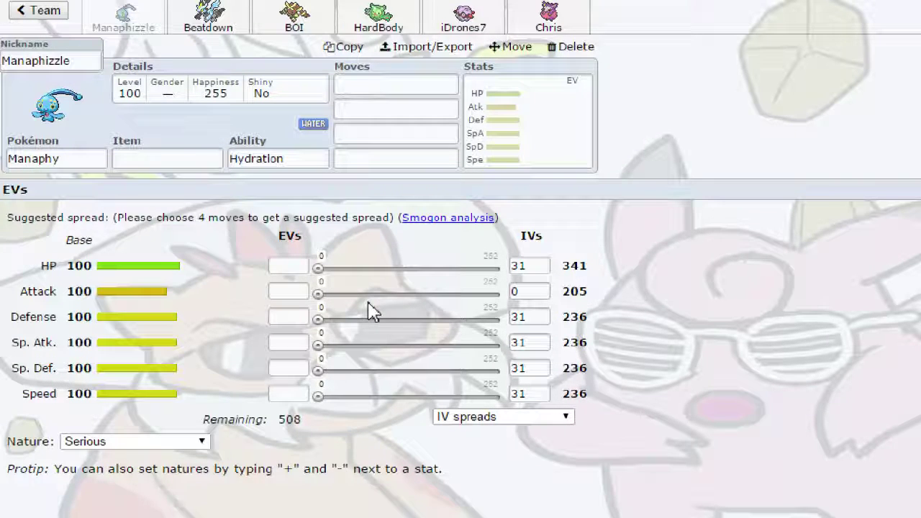
Step: Give Manaphy Waterium Z as its held item
{"action": "left_click", "coordinate": [169, 157]}
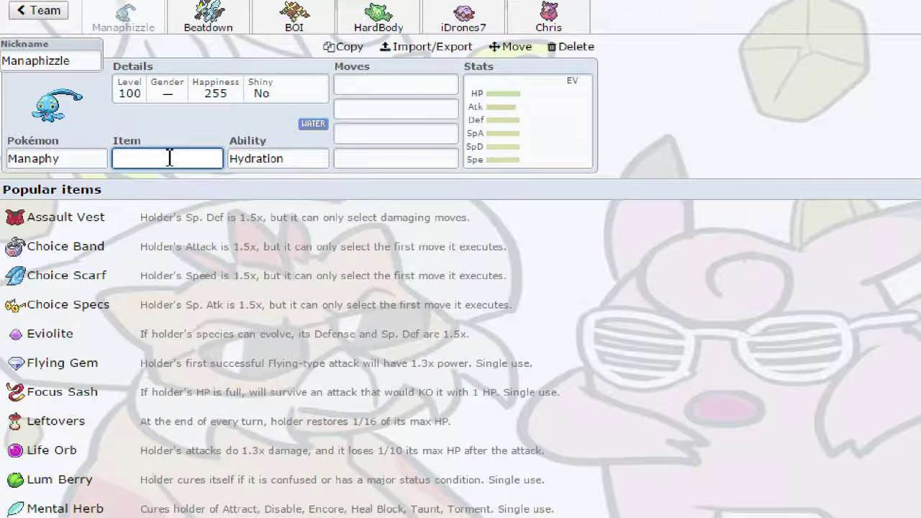
{"action": "type", "text": "water"}
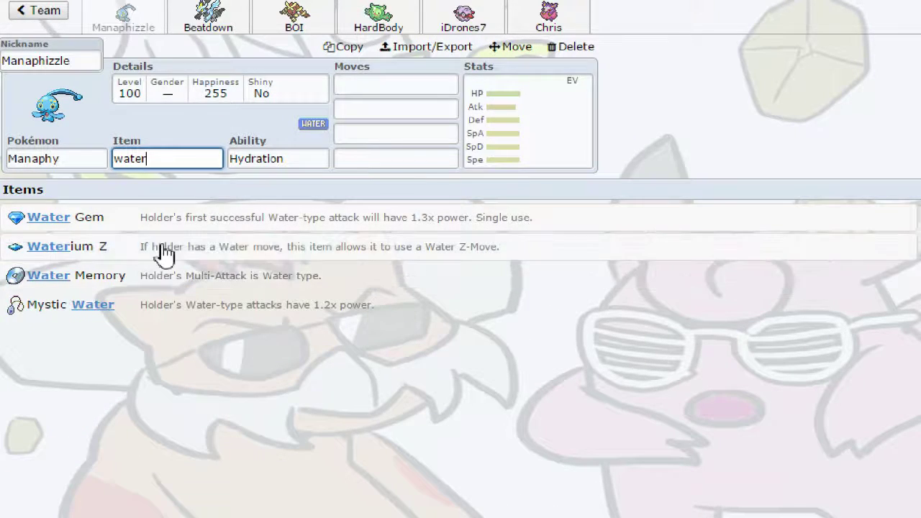
{"action": "left_click", "coordinate": [164, 252]}
Step: Review Manaphy's ability and EV spread, then switch to Beatdown, the Kyurem-Black
{"action": "left_click", "coordinate": [200, 25]}
{"action": "left_click", "coordinate": [144, 25]}
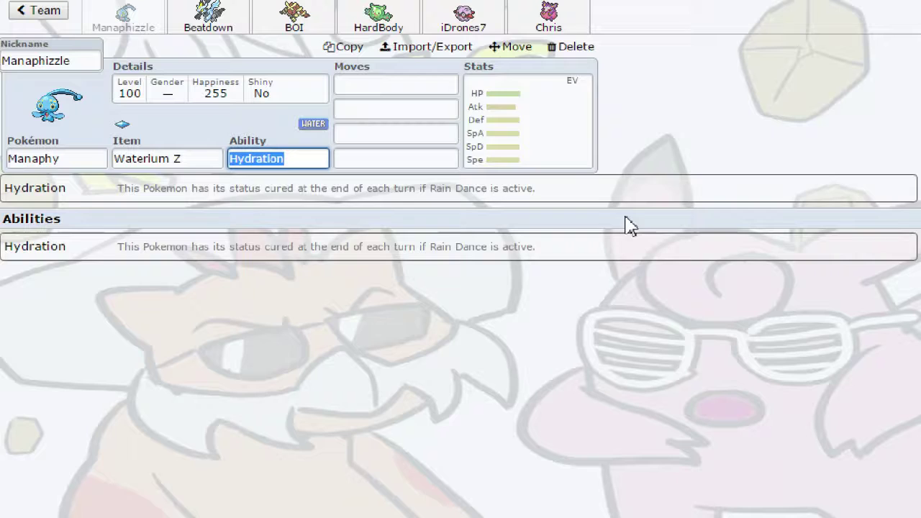
{"action": "left_click", "coordinate": [551, 148]}
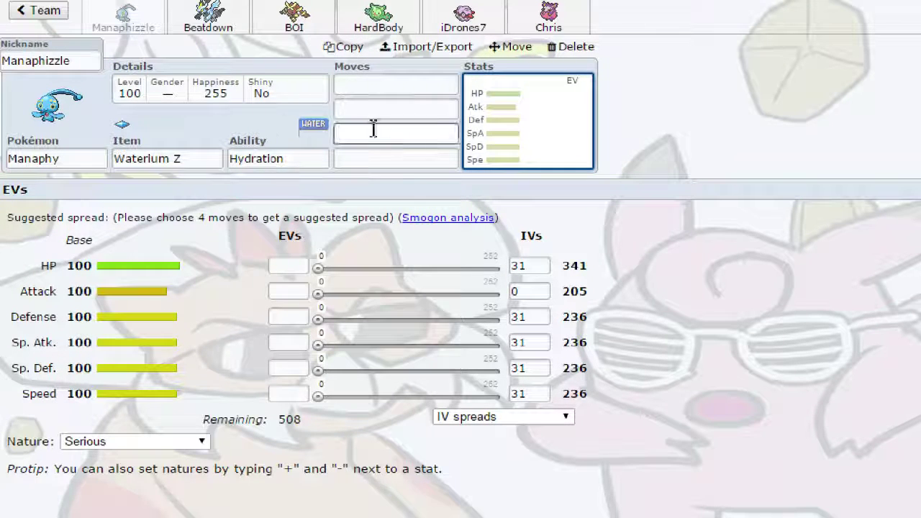
{"action": "left_click", "coordinate": [213, 23]}
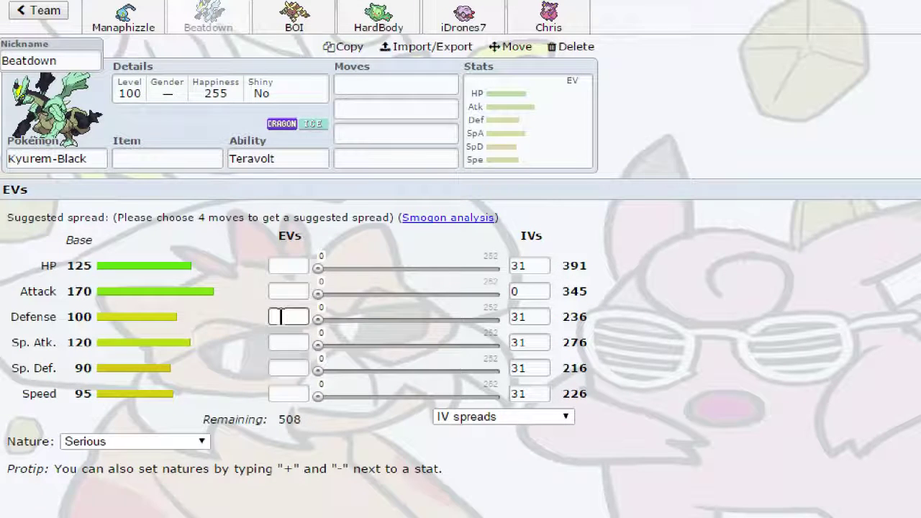
Step: Give Kyurem-Black Adamant nature (+Atk/-SpA), 252 Attack EVs and a 31 Attack IV
{"action": "left_click", "coordinate": [299, 292]}
{"action": "type", "text": "+"}
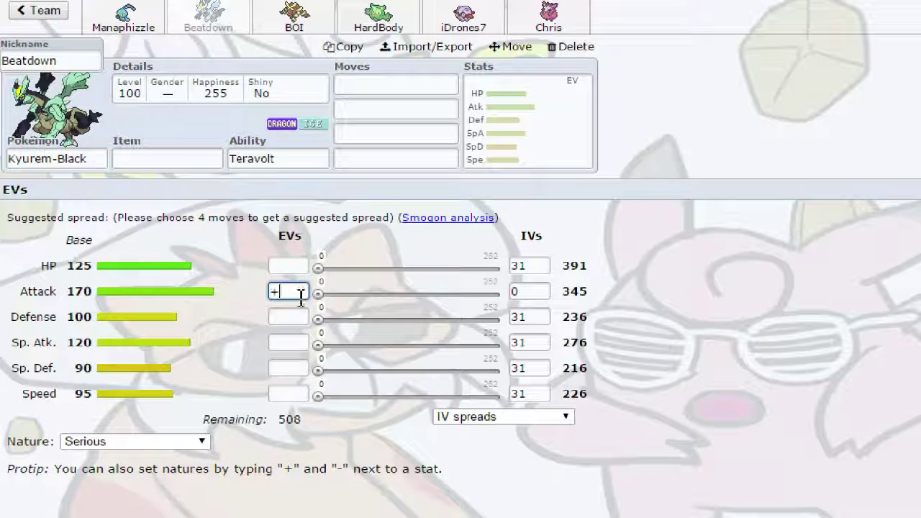
{"action": "left_click", "coordinate": [302, 343]}
{"action": "type", "text": "-"}
{"action": "left_click_drag", "start_coordinate": [500, 338], "coordinate": [504, 340]}
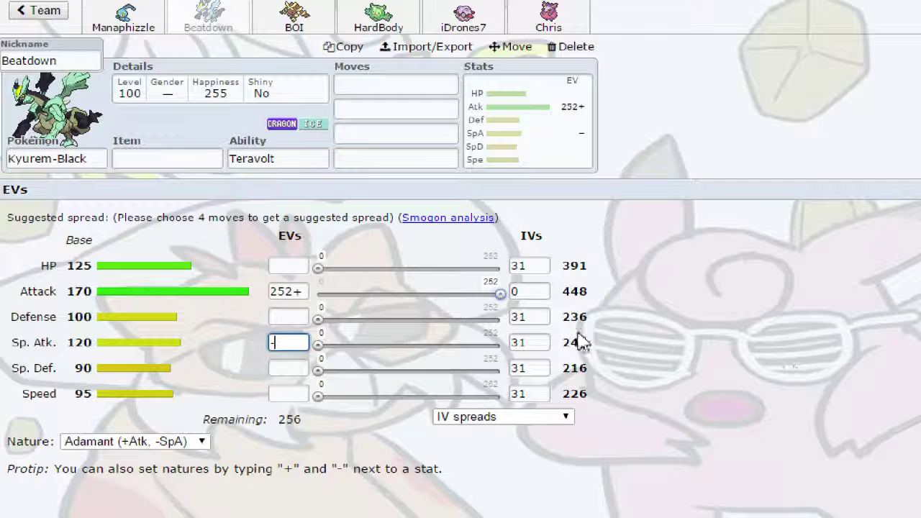
{"action": "double_click", "coordinate": [520, 291]}
{"action": "type", "text": "31"}
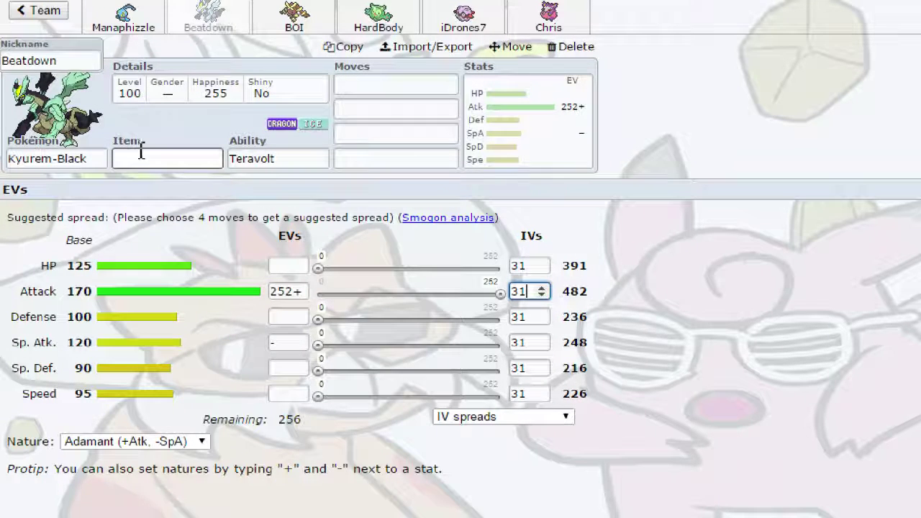
Step: Set Kyurem-Black's item to Choice Band, replacing the briefly chosen Icium Z
{"action": "left_click", "coordinate": [140, 155]}
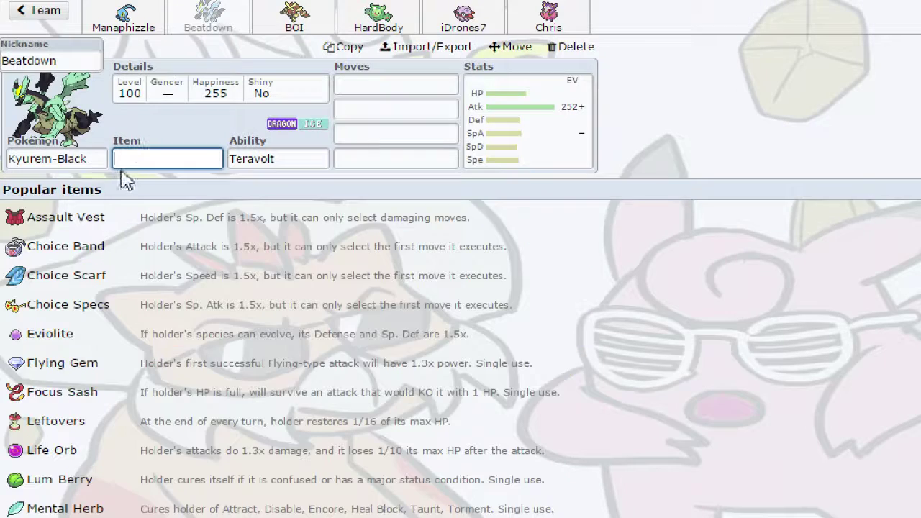
{"action": "type", "text": "Ici"}
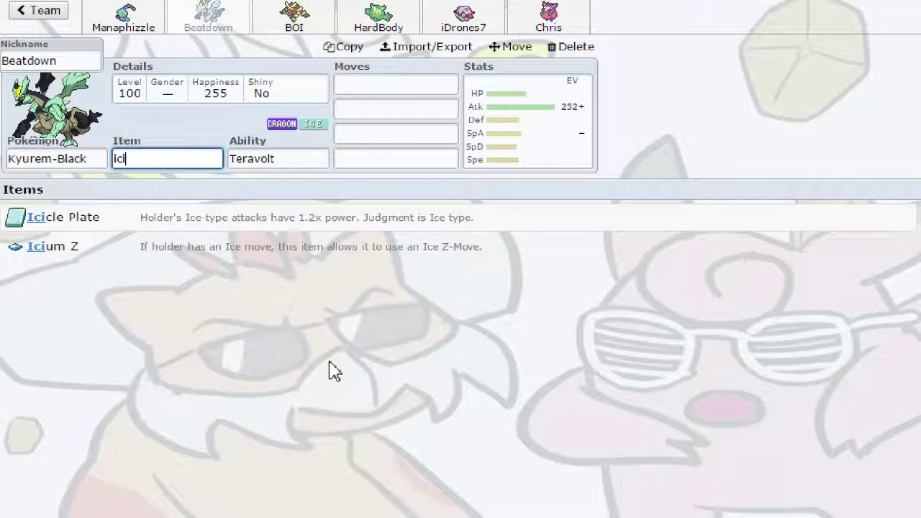
{"action": "left_click", "coordinate": [360, 248]}
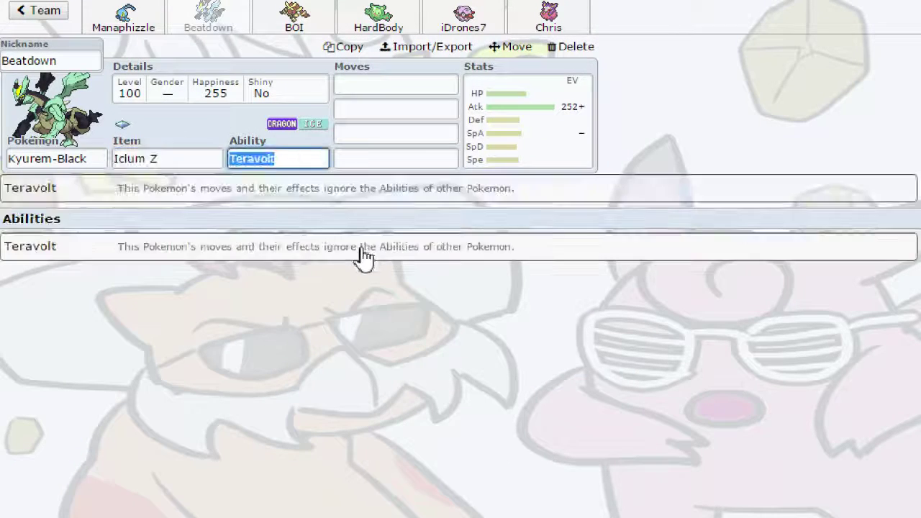
{"action": "left_click", "coordinate": [548, 108]}
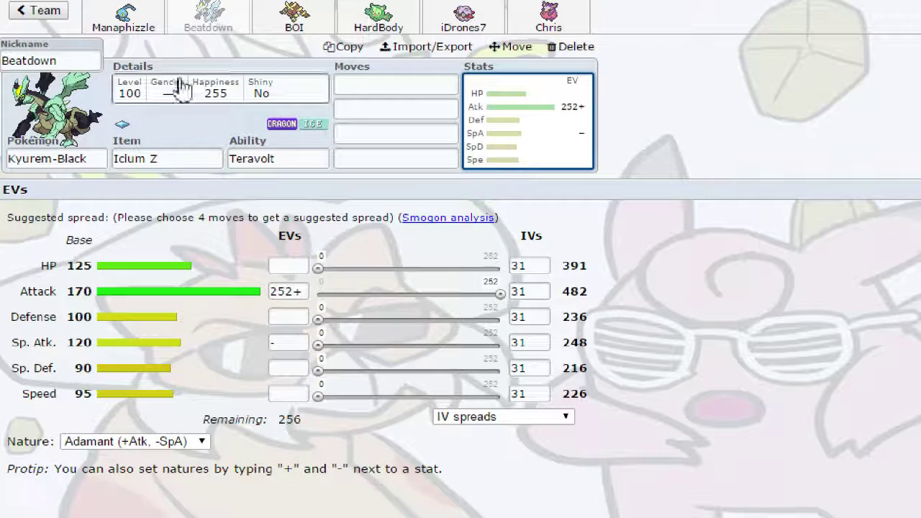
{"action": "left_click", "coordinate": [206, 154]}
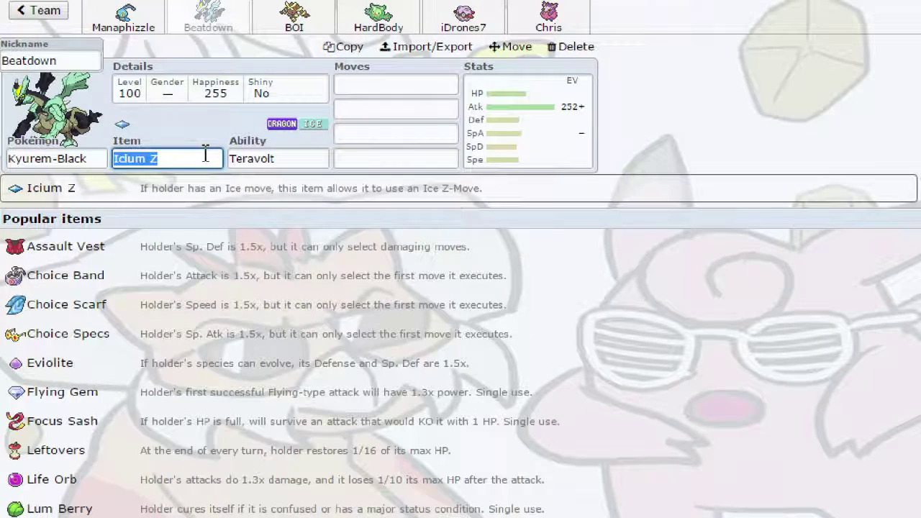
{"action": "type", "text": "choi"}
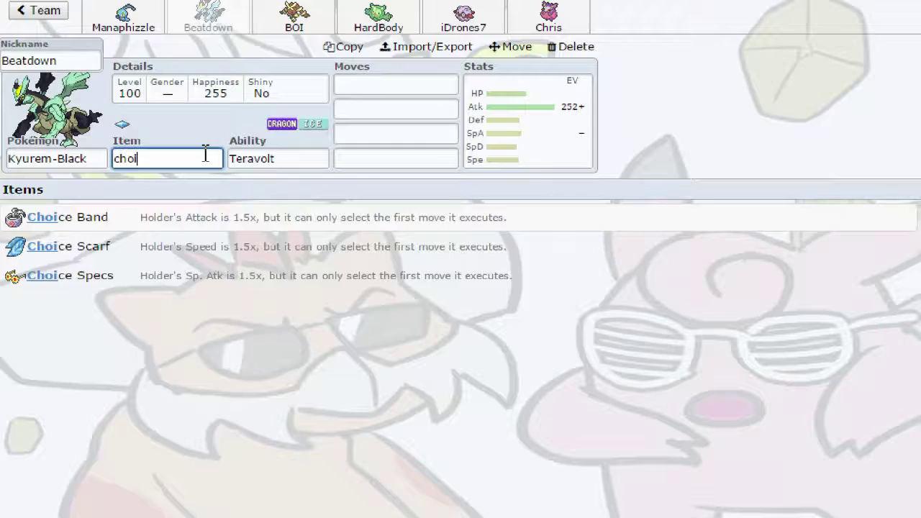
{"action": "key", "text": "Return"}
{"action": "key", "text": "Return"}
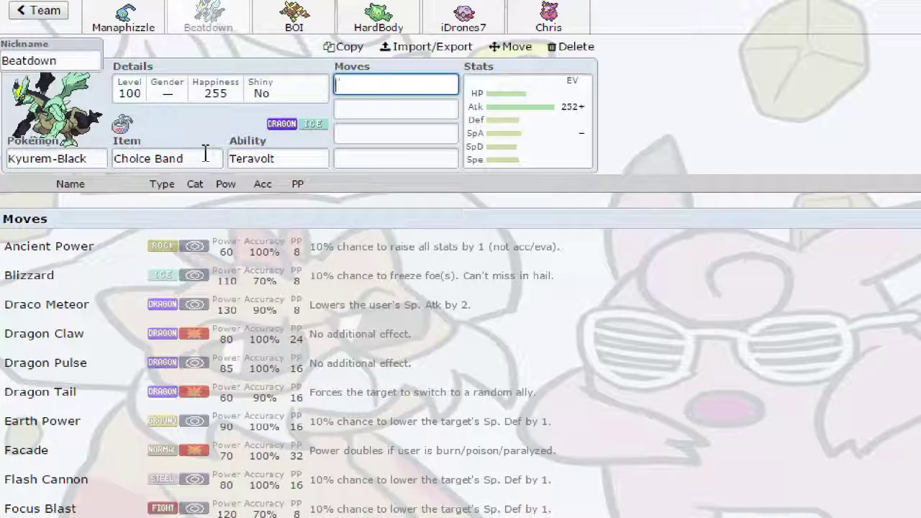
Step: Teach Kyurem-Black Dragon Claw and Iron Head as its first two moves
{"action": "type", "text": "dragon"}
{"action": "type", "text": " claw"}
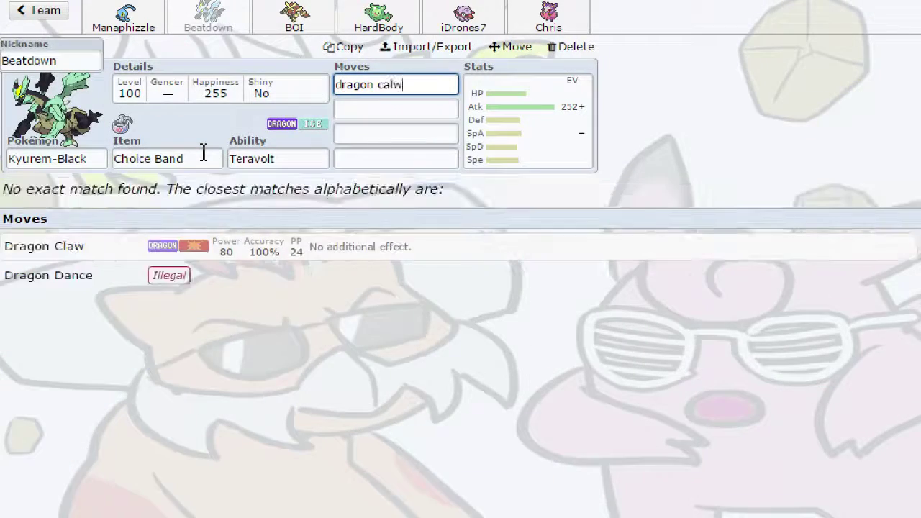
{"action": "key", "text": "Return"}
{"action": "type", "text": "iron"}
{"action": "key", "text": "Return"}
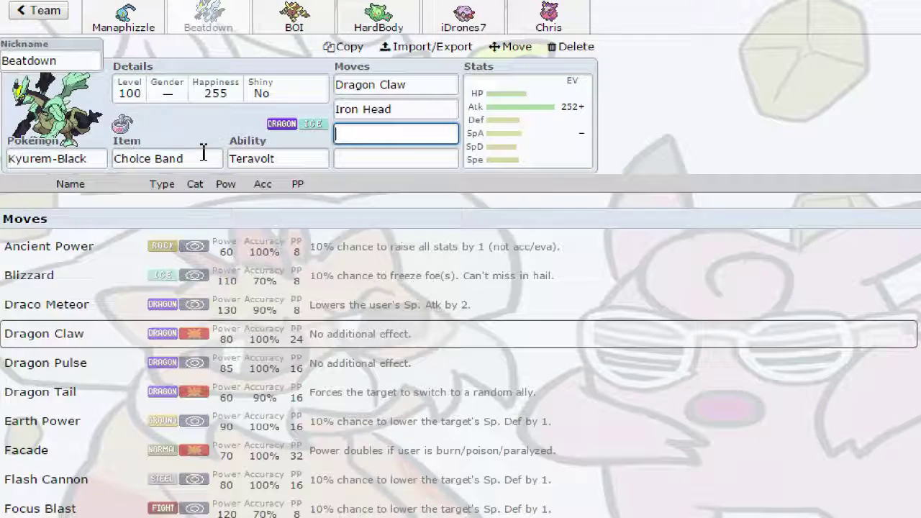
{"action": "left_click", "coordinate": [538, 164]}
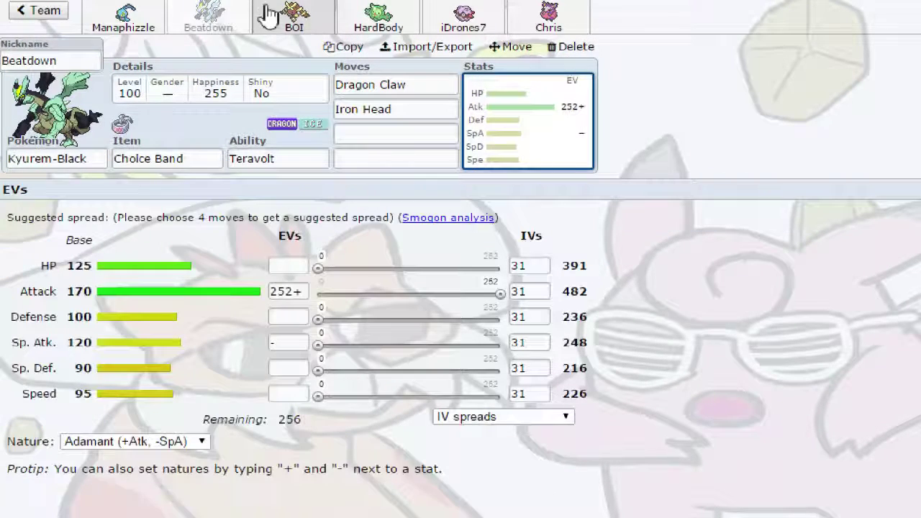
Step: Open BOI the Lopunny-Mega, type then clear a 'high' move entry, and show its EVs
{"action": "left_click", "coordinate": [303, 22]}
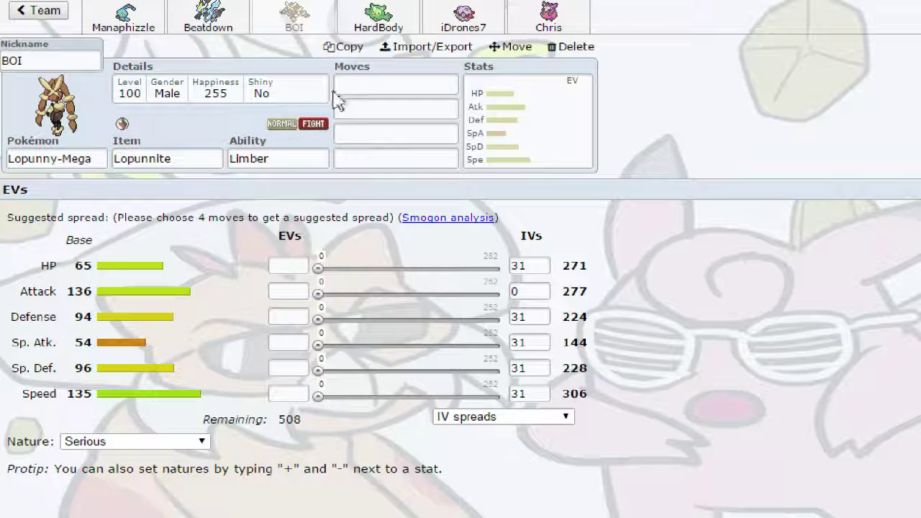
{"action": "left_click", "coordinate": [381, 105]}
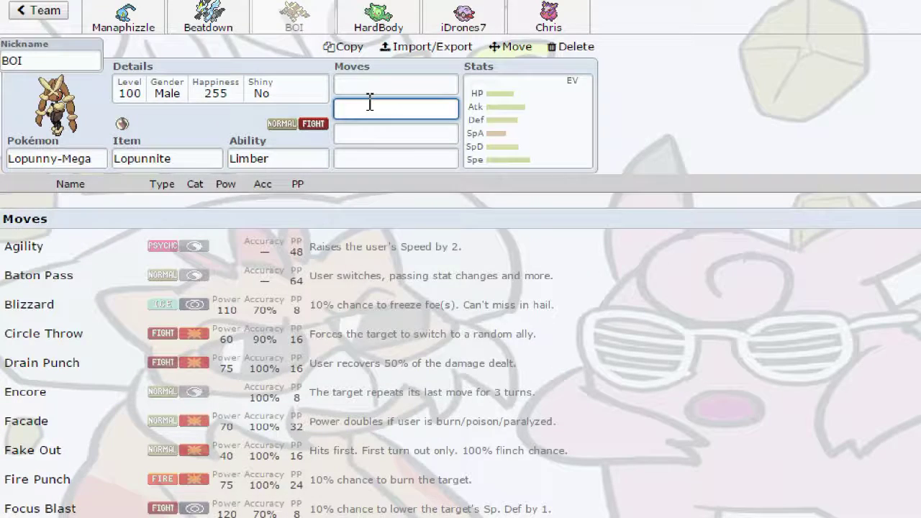
{"action": "type", "text": "hi ju"}
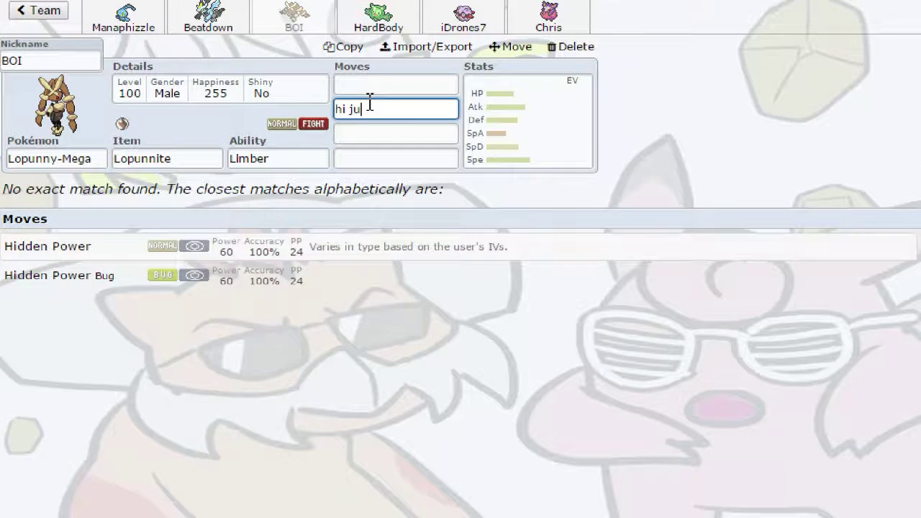
{"action": "key", "text": "BackSpace"}
{"action": "key", "text": "BackSpace"}
{"action": "key", "text": "BackSpace"}
{"action": "type", "text": "gh"}
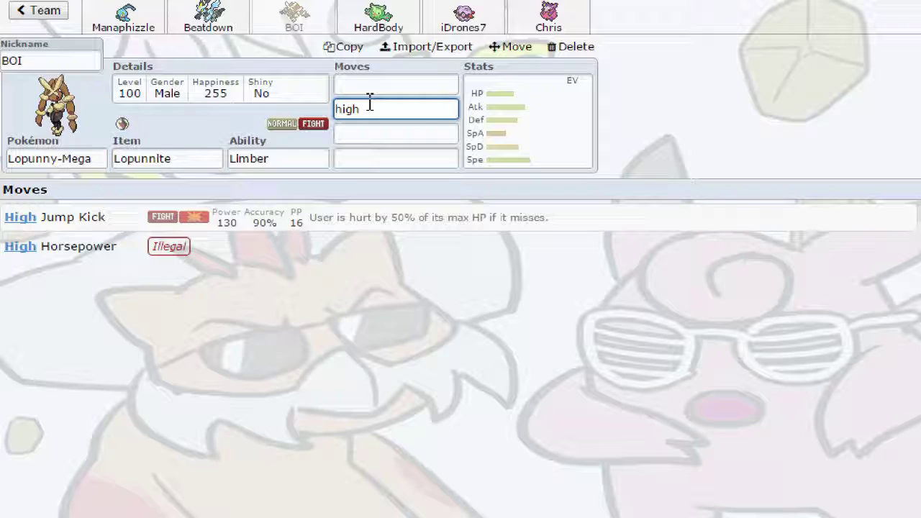
{"action": "key", "text": "BackSpace"}
{"action": "key", "text": "BackSpace"}
{"action": "key", "text": "BackSpace"}
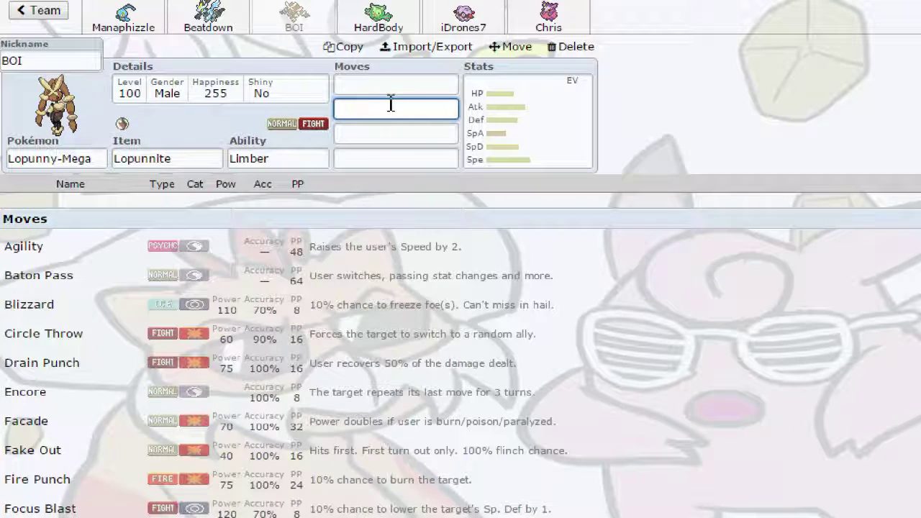
{"action": "left_click", "coordinate": [497, 153]}
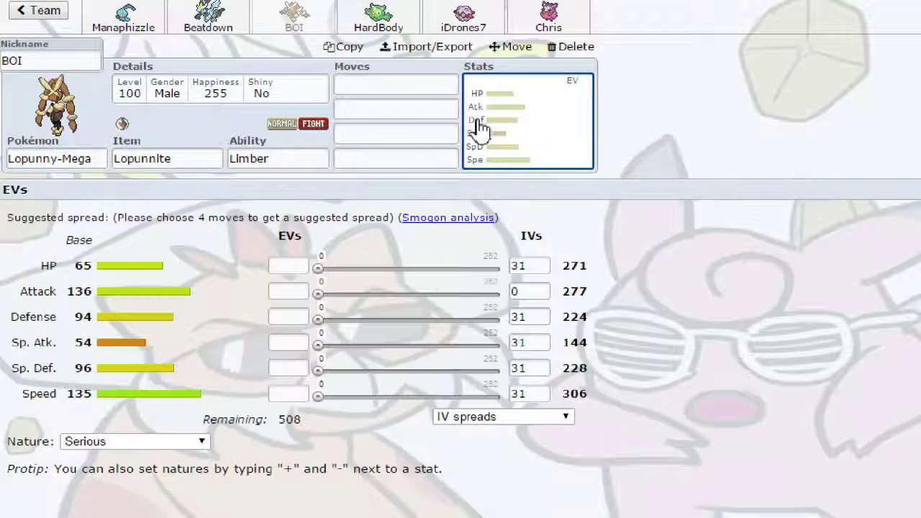
Step: Open HardBody the Reuniclus, glance at its move list, and show its EV/IV panel
{"action": "left_click", "coordinate": [407, 26]}
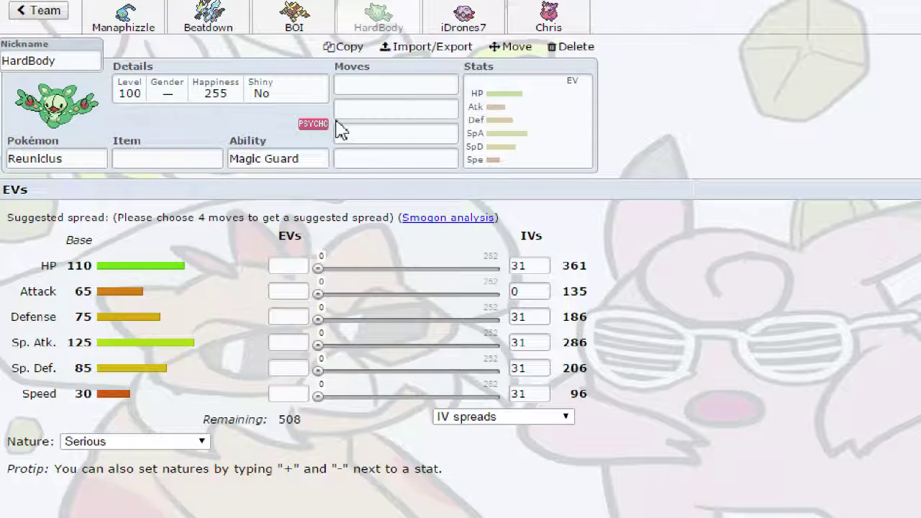
{"action": "left_click", "coordinate": [393, 84]}
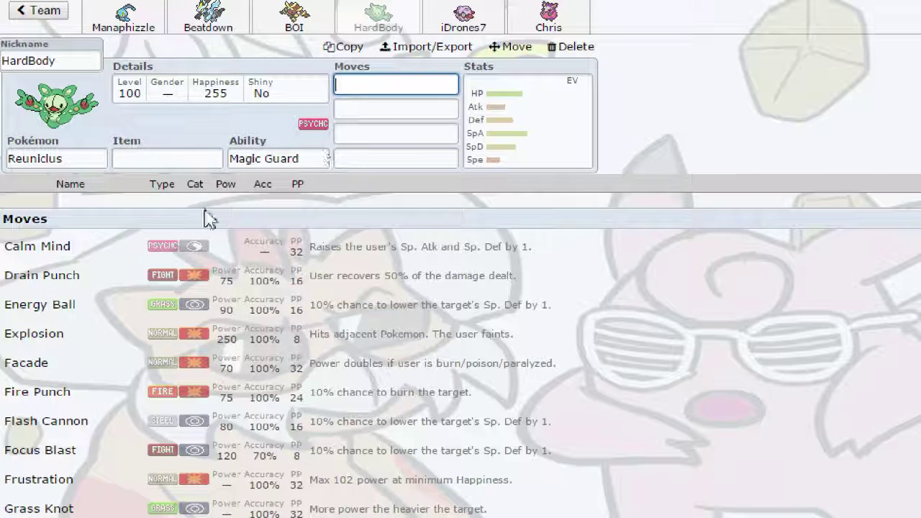
{"action": "left_click", "coordinate": [469, 141]}
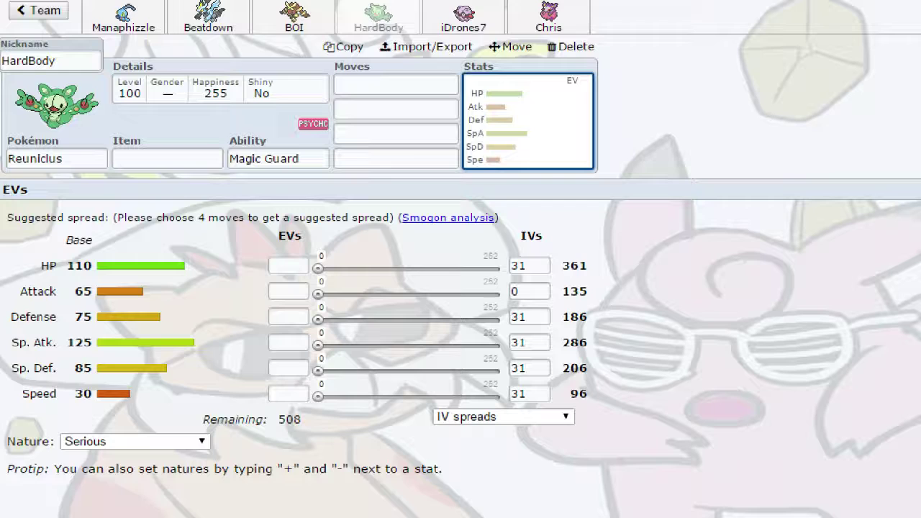
Step: Browse draft 1's Forretress, Reuniclus, Mega Lopunny and Manaphy, checking Forretress's move options
{"action": "left_click", "coordinate": [464, 16]}
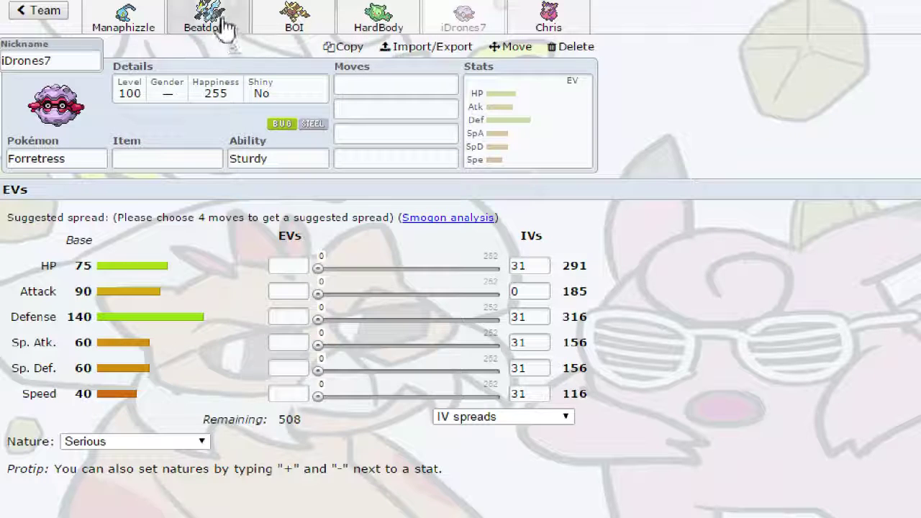
{"action": "left_click", "coordinate": [341, 16]}
{"action": "left_click", "coordinate": [312, 11]}
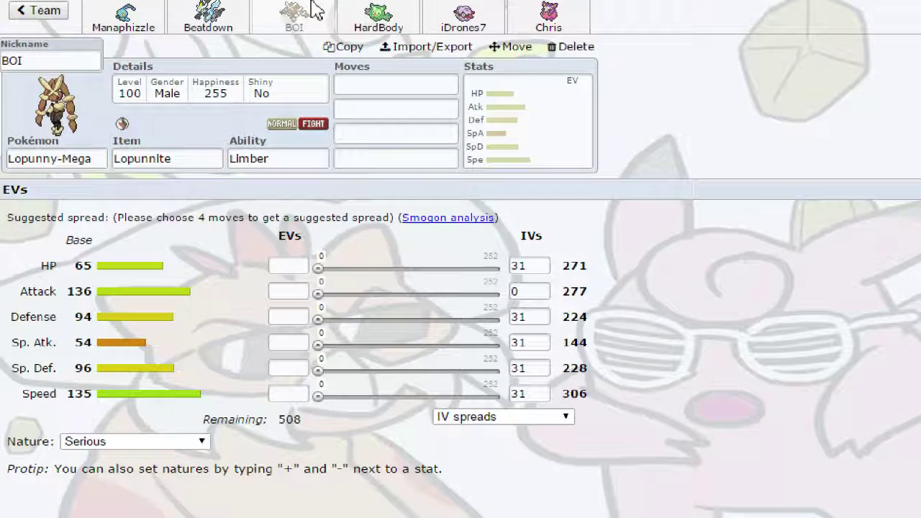
{"action": "left_click", "coordinate": [134, 19]}
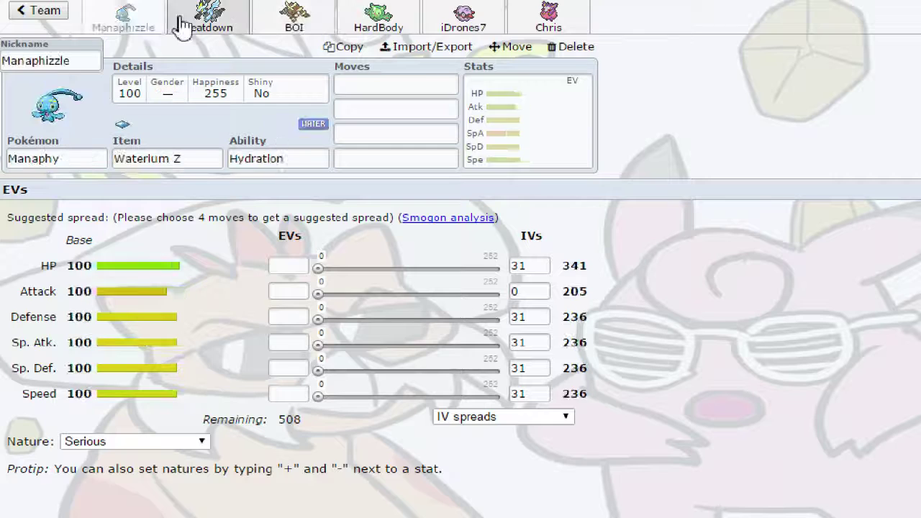
{"action": "left_click", "coordinate": [461, 12]}
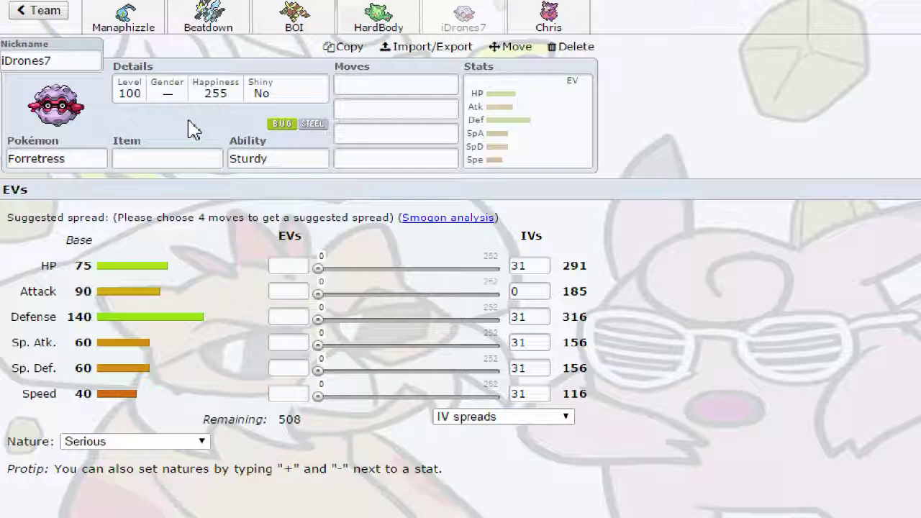
{"action": "left_click", "coordinate": [413, 128]}
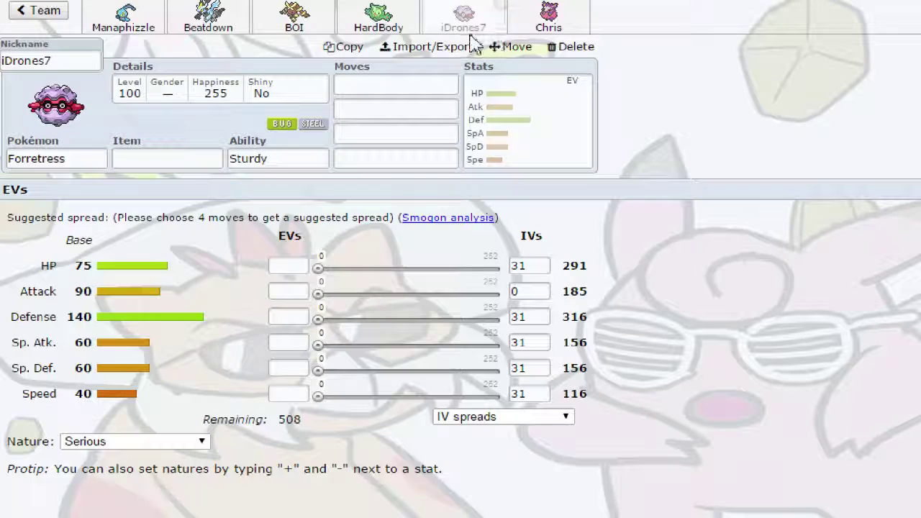
Step: Inspect the Aromatisse's ability options and learnable moves
{"action": "left_click", "coordinate": [547, 20]}
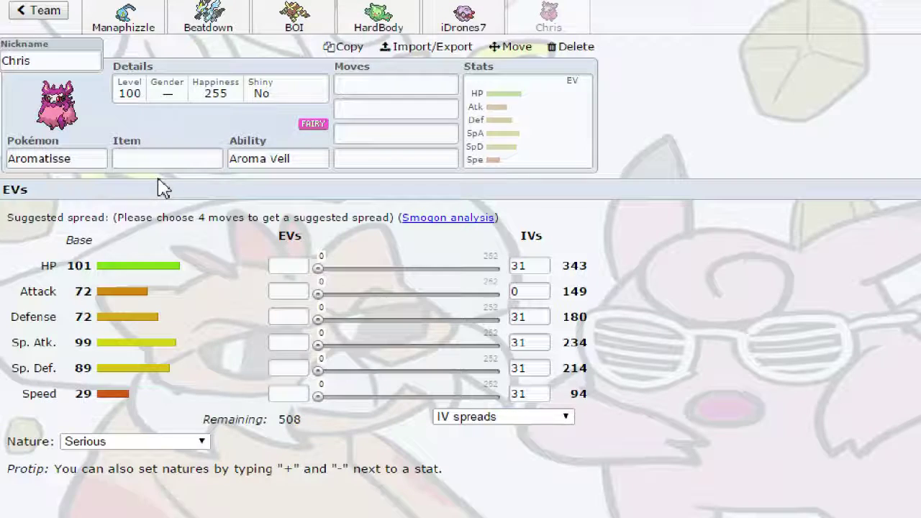
{"action": "left_click", "coordinate": [262, 158]}
{"action": "left_click", "coordinate": [365, 84]}
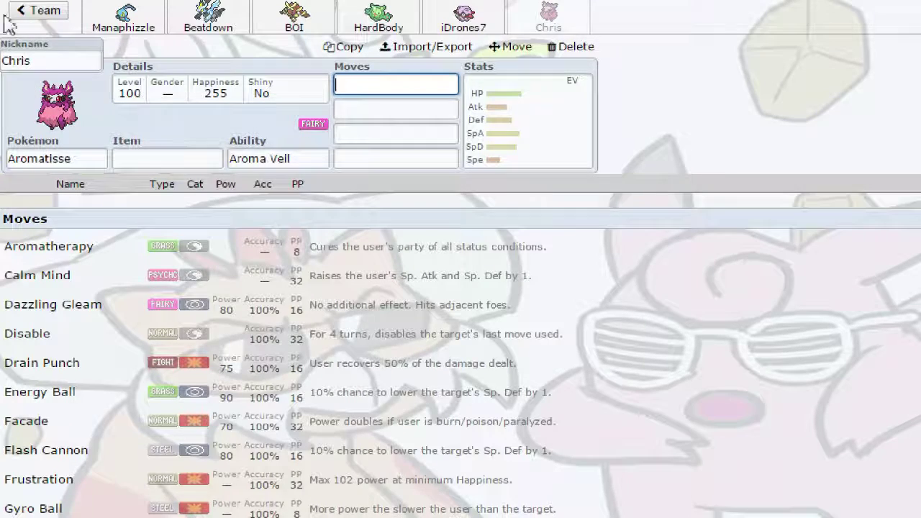
Step: Open 'UPL season 2 actual draft 2' from the team list, view Rhydon's stats, then FlexTape the Rotom-Heat
{"action": "left_click", "coordinate": [25, 18]}
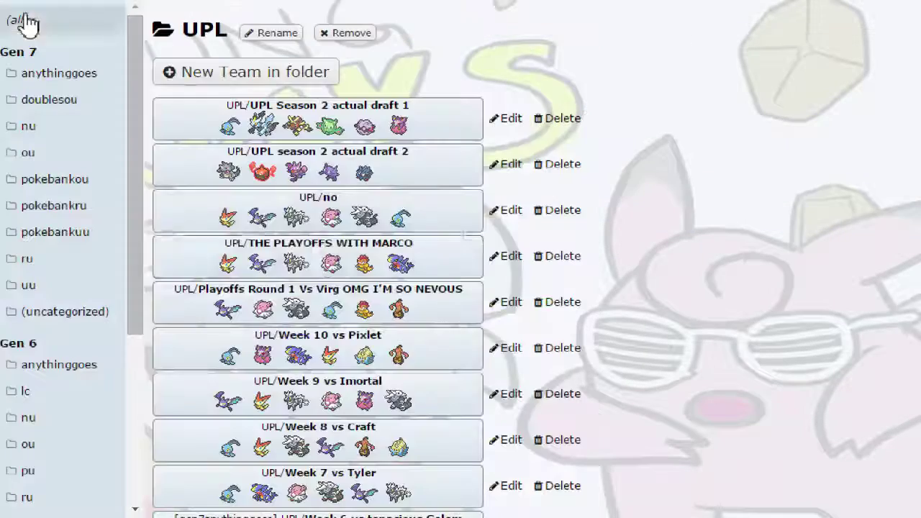
{"action": "left_click", "coordinate": [320, 172]}
{"action": "left_click", "coordinate": [502, 205]}
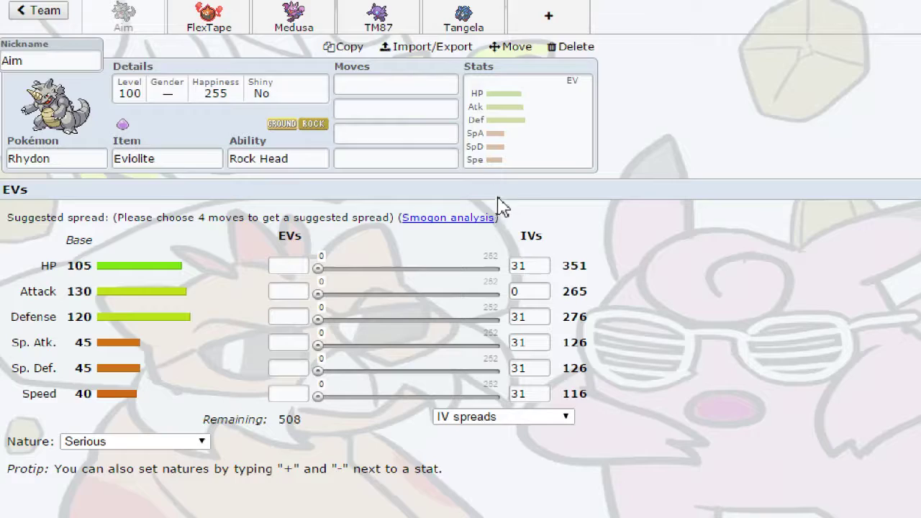
{"action": "left_click", "coordinate": [218, 16]}
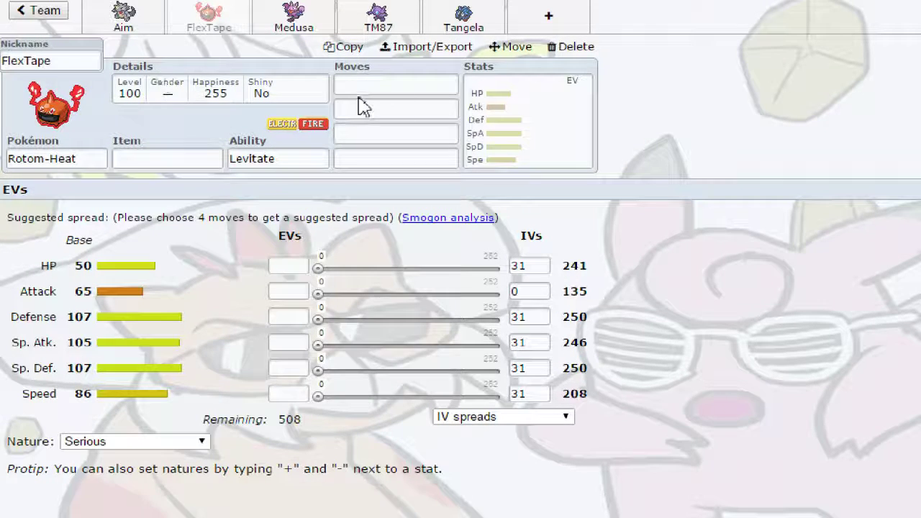
Step: Check Rotom-Heat's learnable moves, then switch to Medusa the Gligar
{"action": "left_click", "coordinate": [409, 89]}
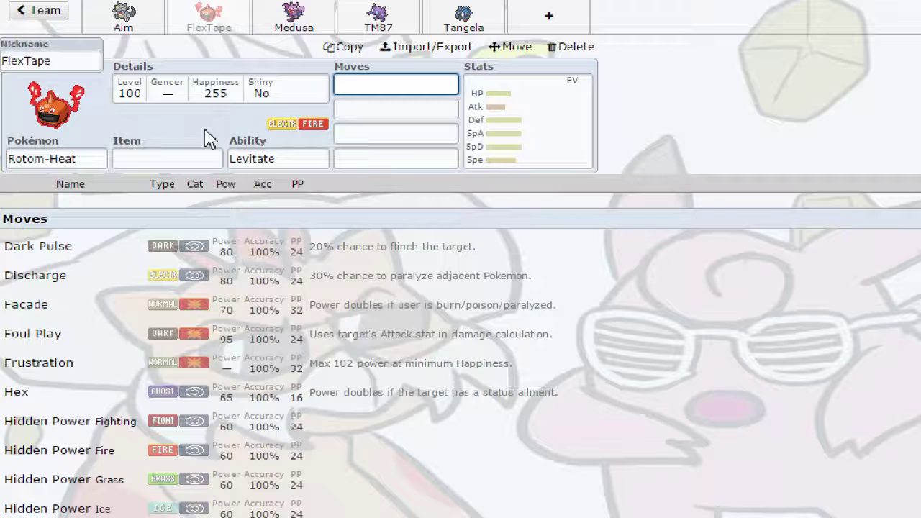
{"action": "left_click", "coordinate": [291, 32]}
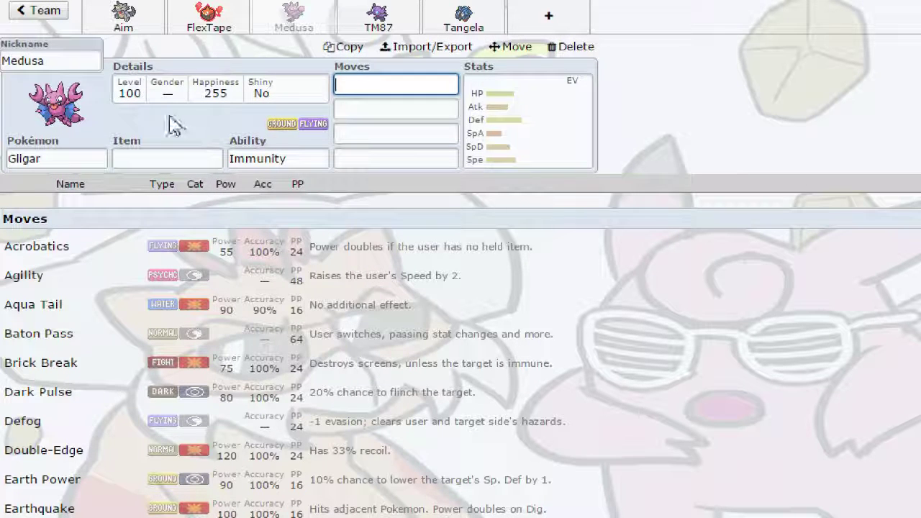
Step: Switch to TM87, the second draft team's Sableye
{"action": "left_click", "coordinate": [378, 22]}
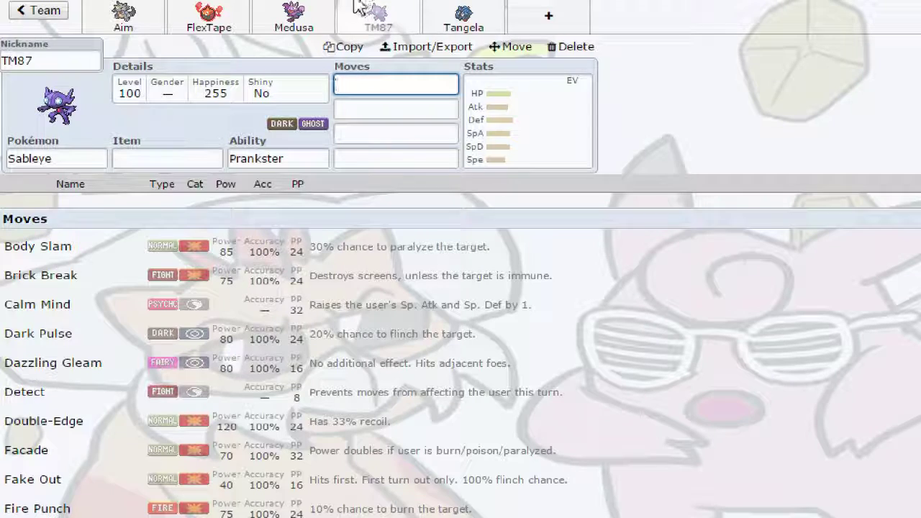
Step: Give the Sableye Knock Off as its first move, then bring up the Rhydon nicknamed Aim
{"action": "type", "text": "kno"}
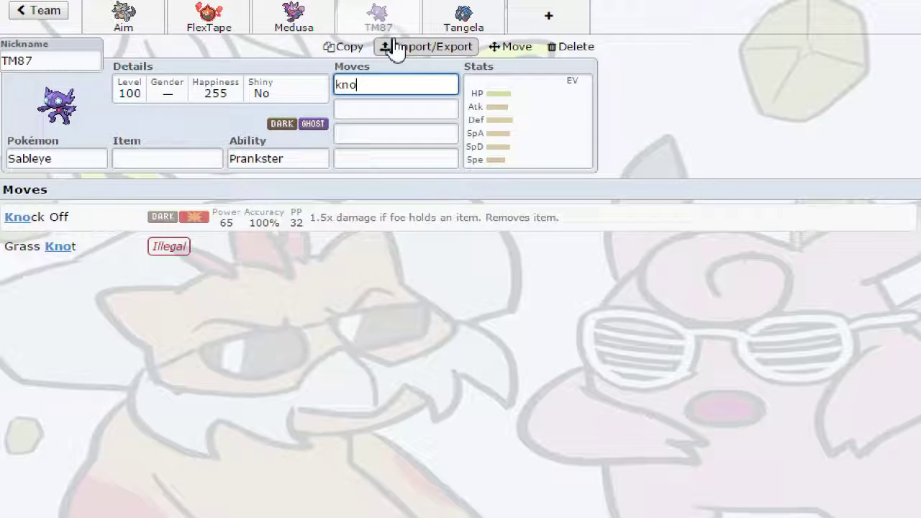
{"action": "key", "text": "Return"}
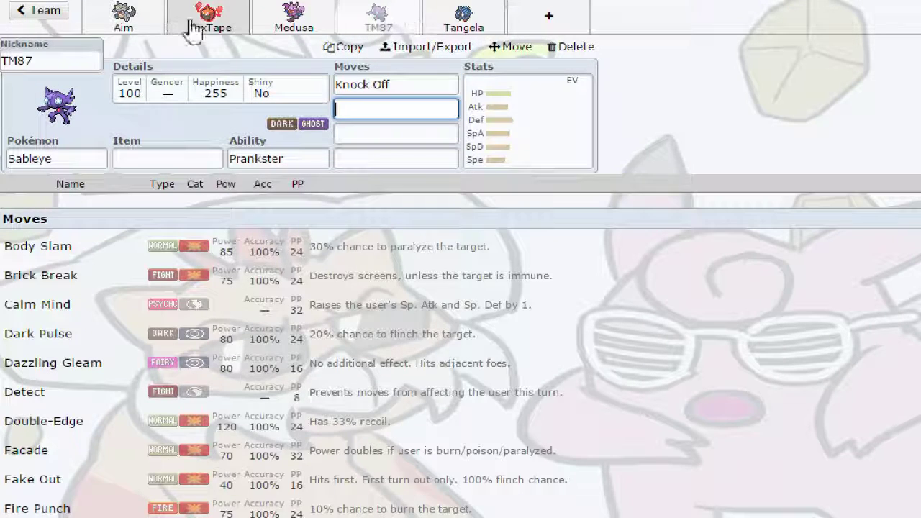
{"action": "left_click", "coordinate": [132, 15]}
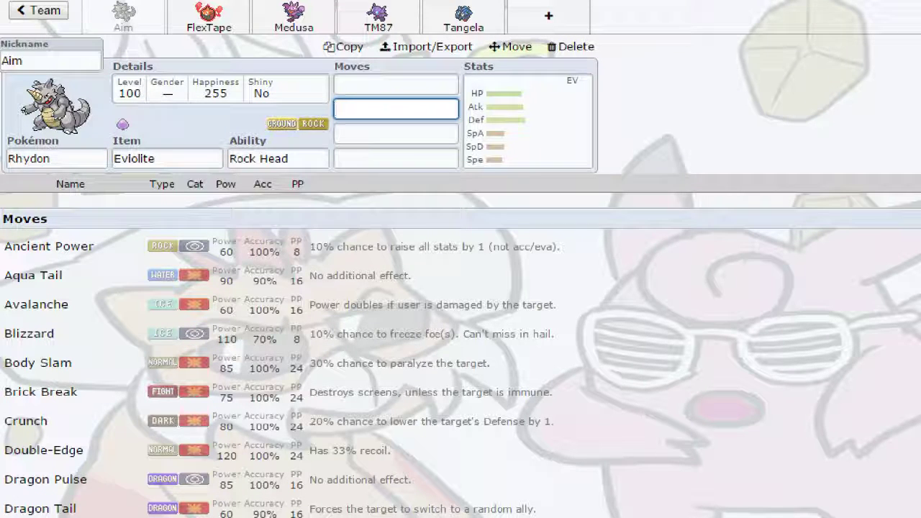
Step: View the Rhydon's EV and stat spread, then return to its move options
{"action": "left_click", "coordinate": [500, 135]}
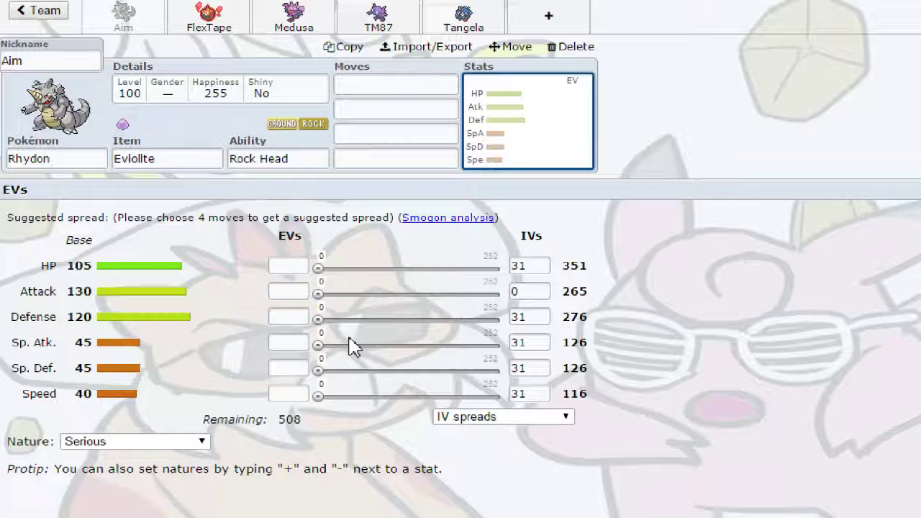
{"action": "left_click", "coordinate": [376, 109]}
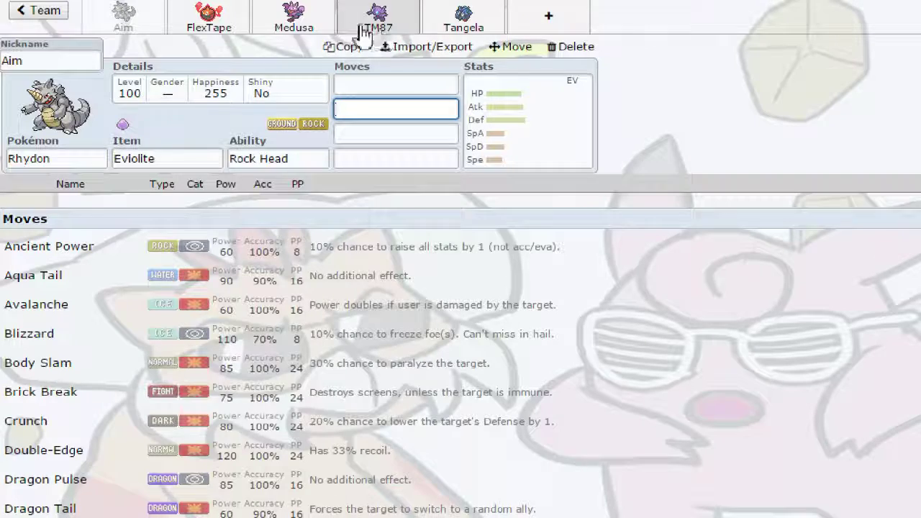
Step: Select the Tangela and give it Eviolite as its held item
{"action": "left_click", "coordinate": [459, 21]}
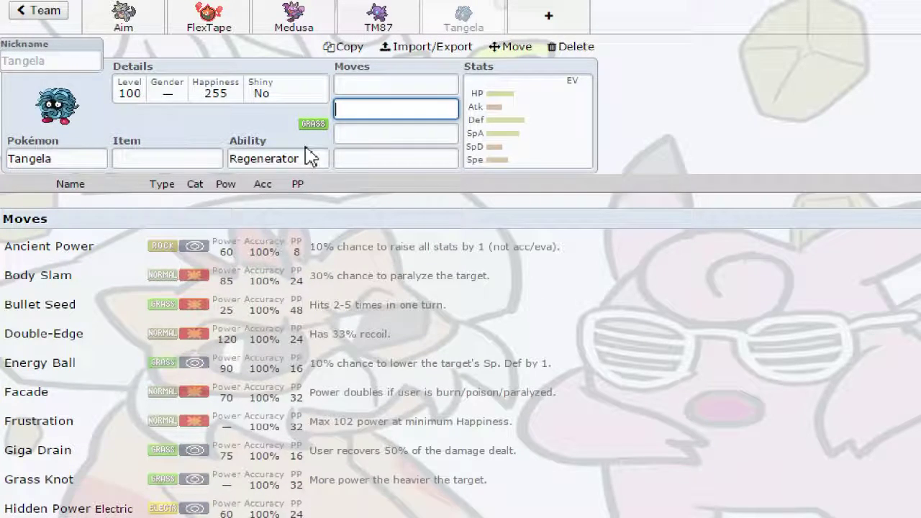
{"action": "left_click", "coordinate": [378, 84]}
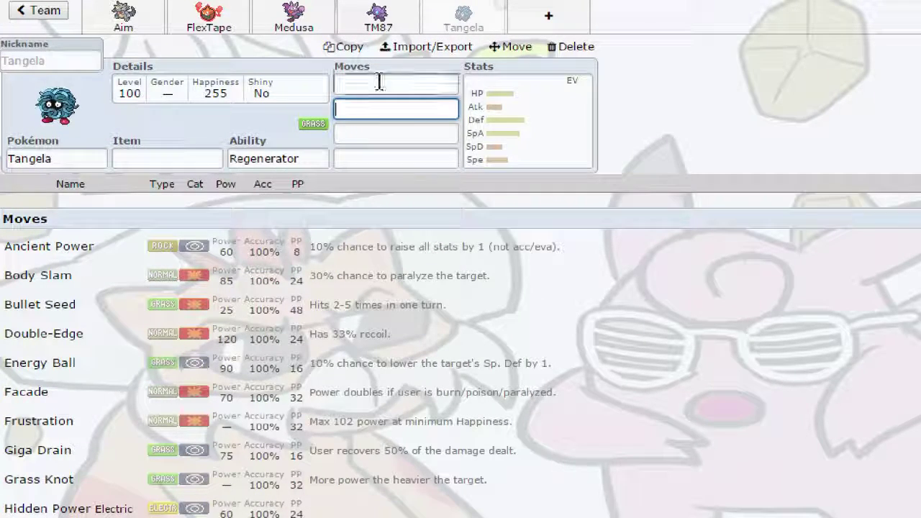
{"action": "left_click", "coordinate": [193, 153]}
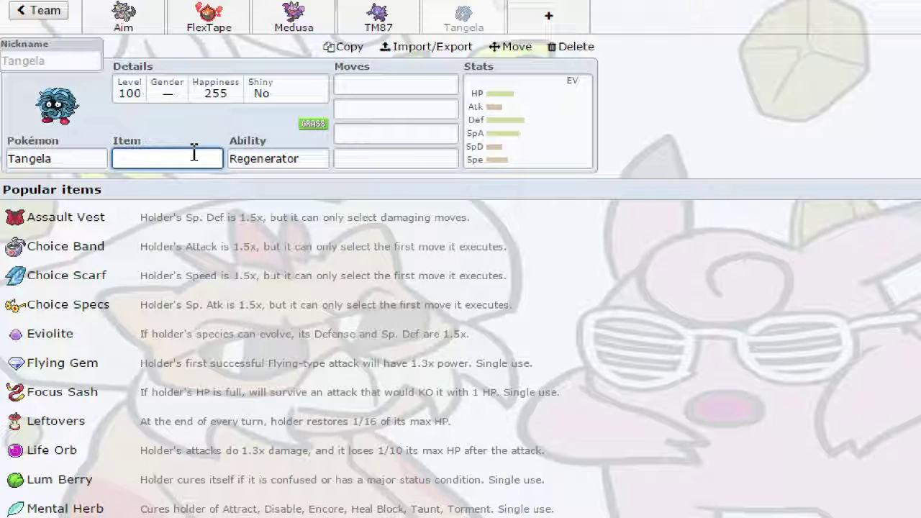
{"action": "type", "text": "evi"}
{"action": "key", "text": "Return"}
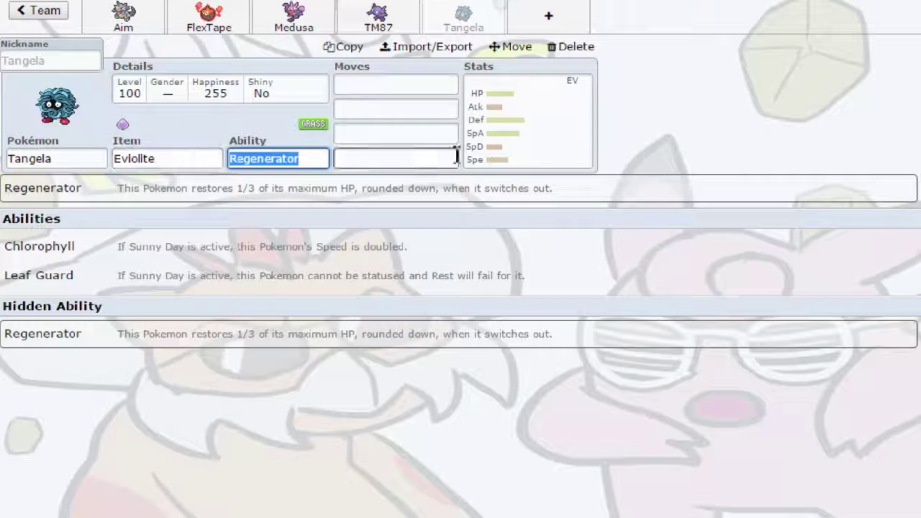
Step: Fill the Tangela's moves with Knock Off, Sleep Powder, Leech Seed and Giga Drain
{"action": "left_click", "coordinate": [407, 80]}
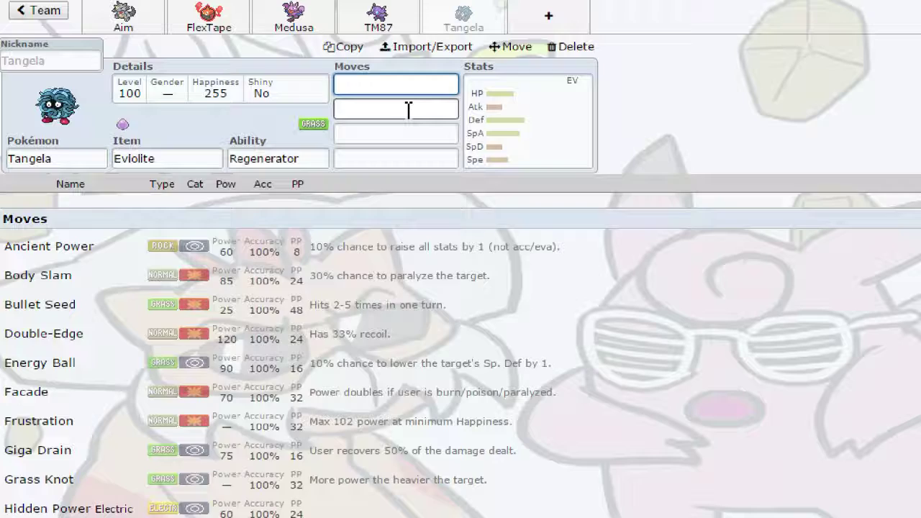
{"action": "type", "text": "kno"}
{"action": "key", "text": "Return"}
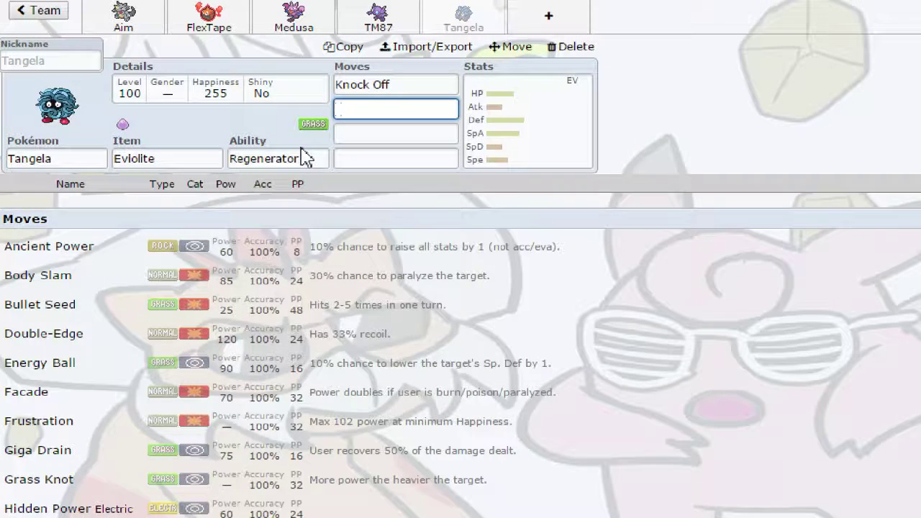
{"action": "type", "text": "sleep"}
{"action": "key", "text": "Return"}
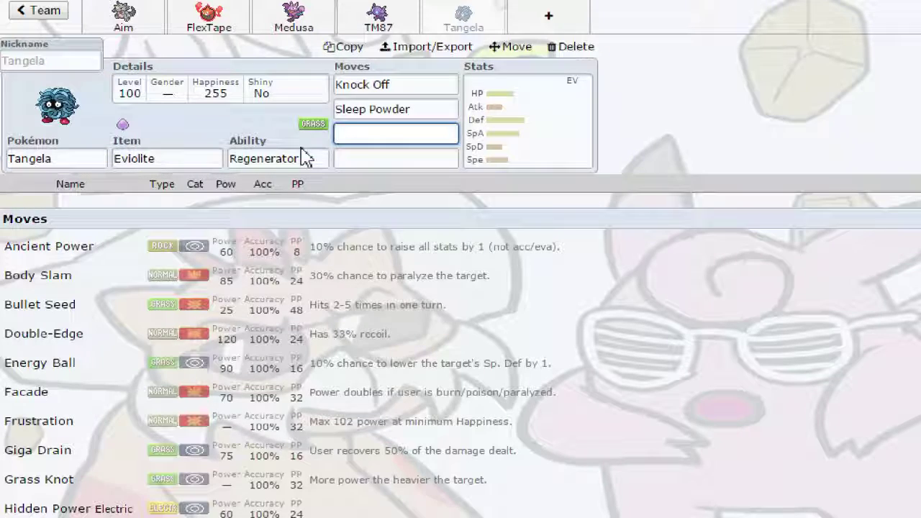
{"action": "type", "text": "leec"}
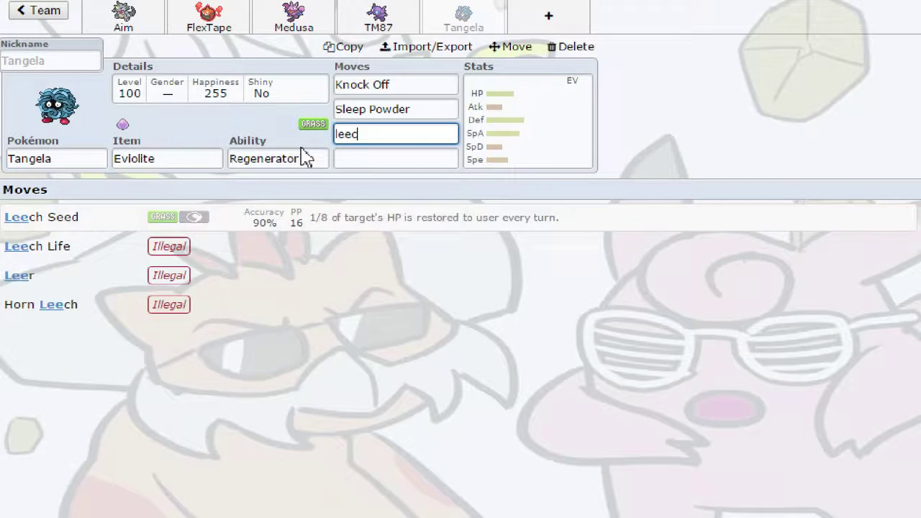
{"action": "type", "text": "h"}
{"action": "key", "text": "Return"}
{"action": "type", "text": "gig"}
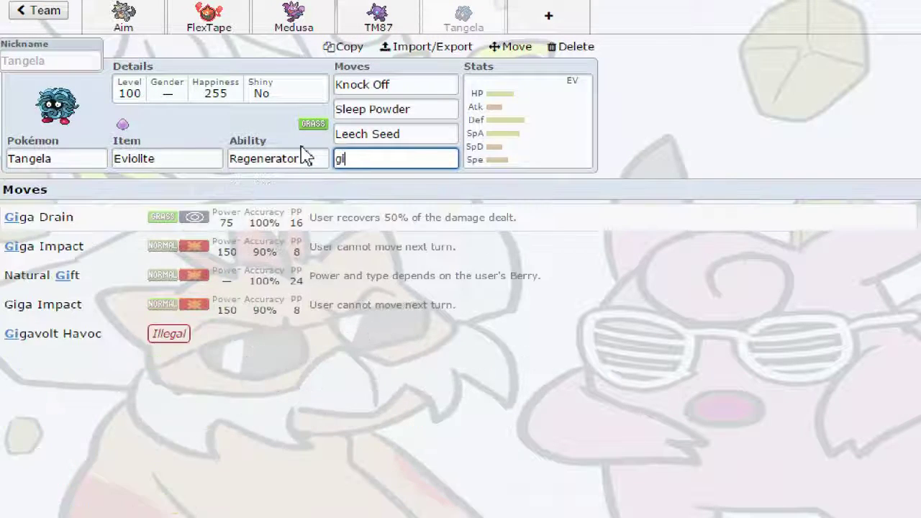
{"action": "key", "text": "Return"}
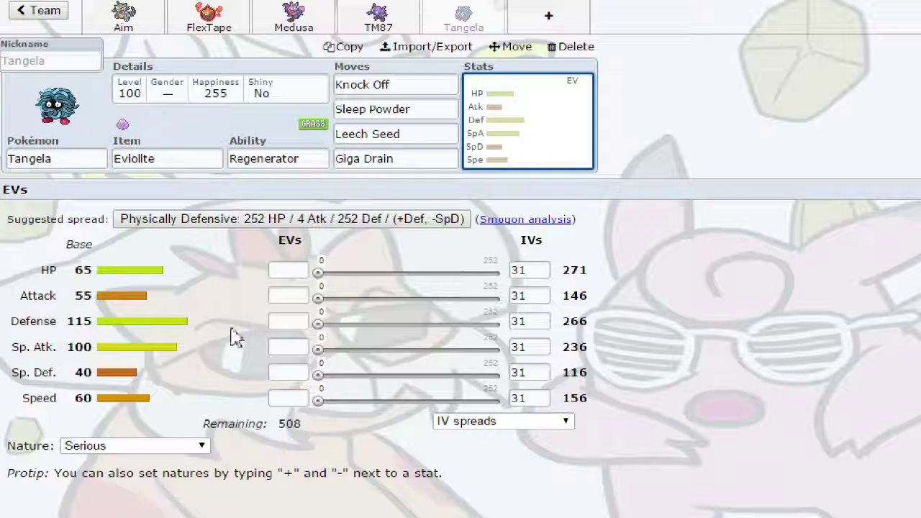